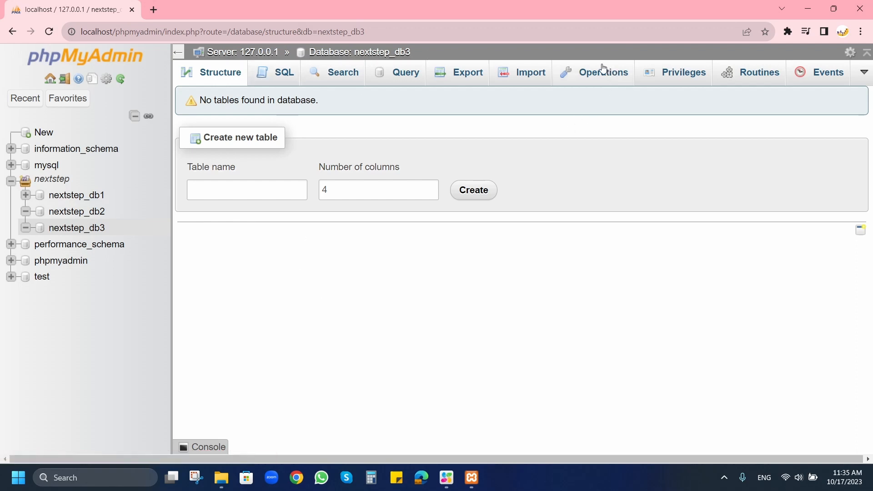
Step: Drop the nextstep_db3 database through its database operations and confirm the deletion
click(591, 75)
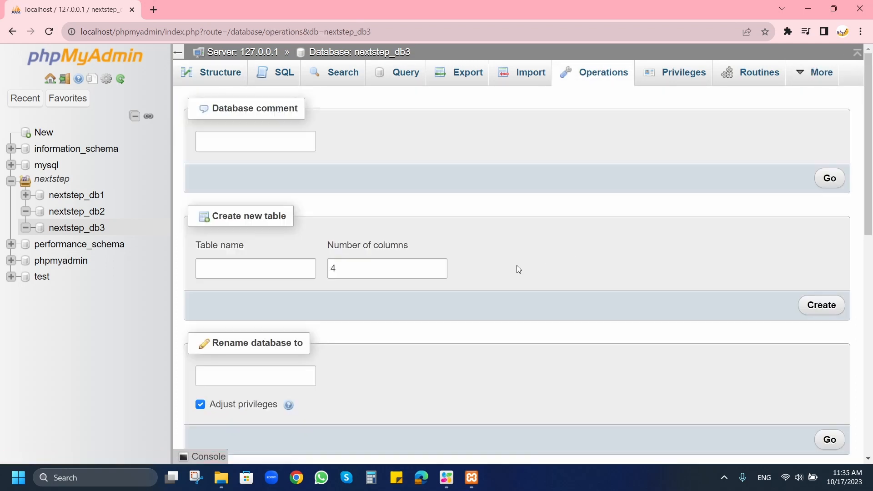
scroll(487, 271, down, 1)
scroll(487, 271, down, 6)
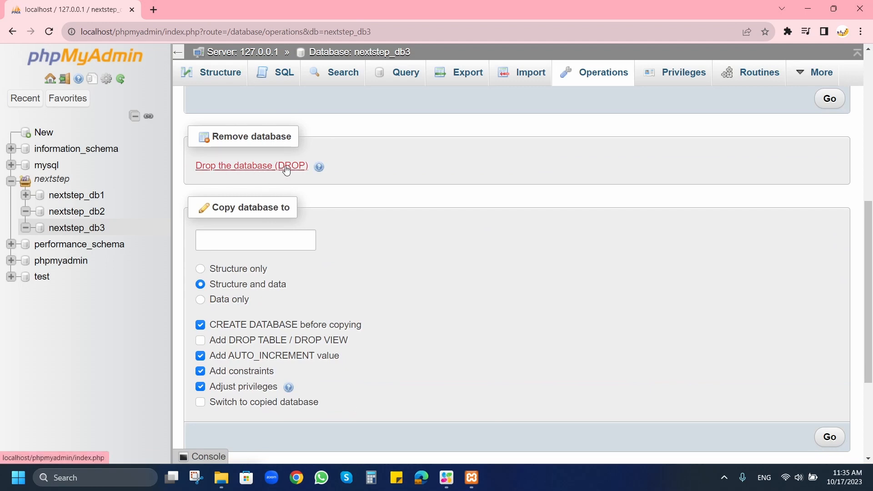
click(271, 172)
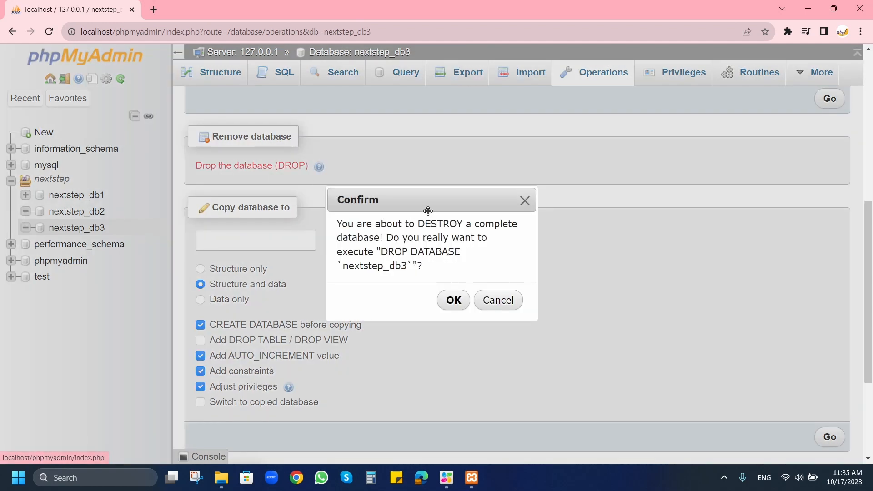
click(454, 301)
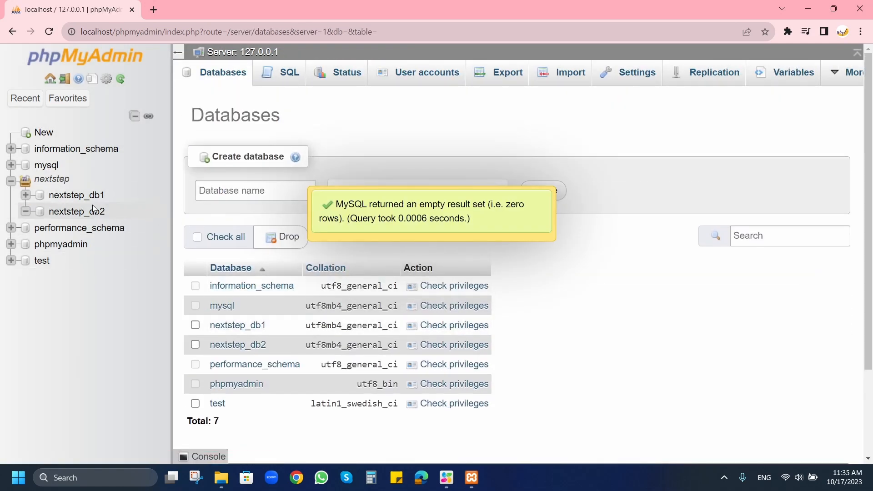
Step: Run the server-level SQL query DROP DATABASE nextstep_db2; to delete that database
click(294, 82)
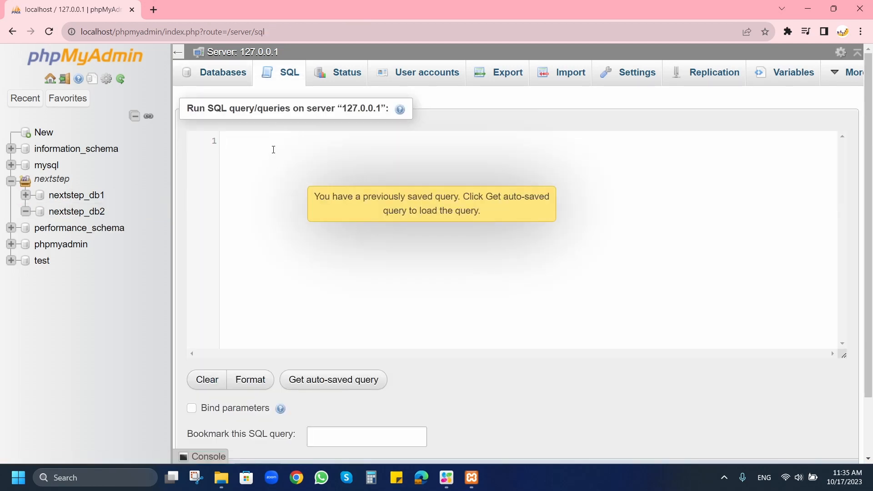
text(Dr)
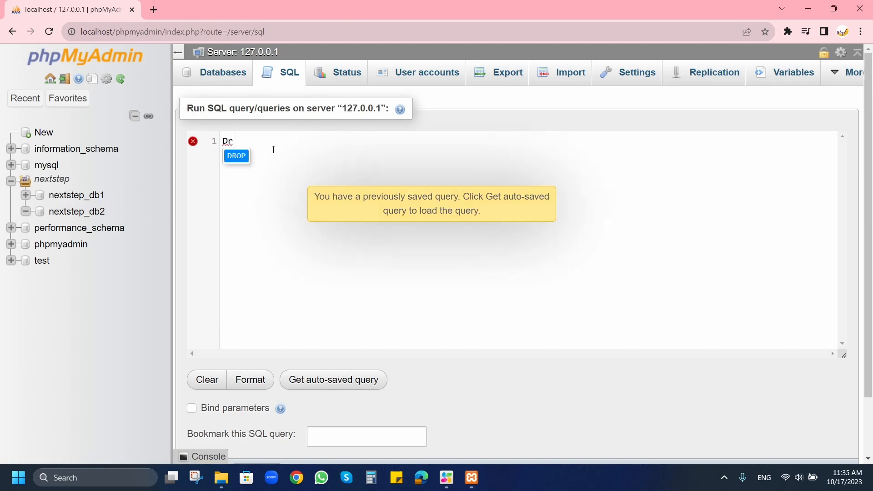
key(Return)
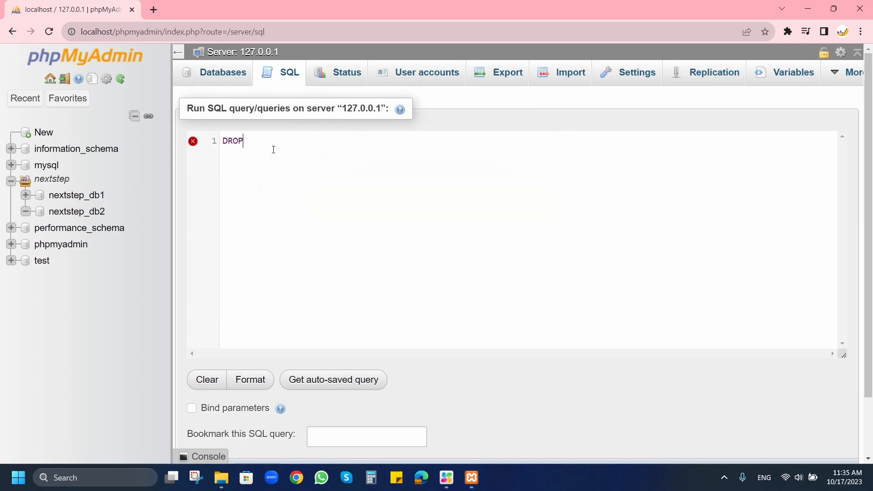
text(datab)
click(273, 155)
text(nextstep_db2)
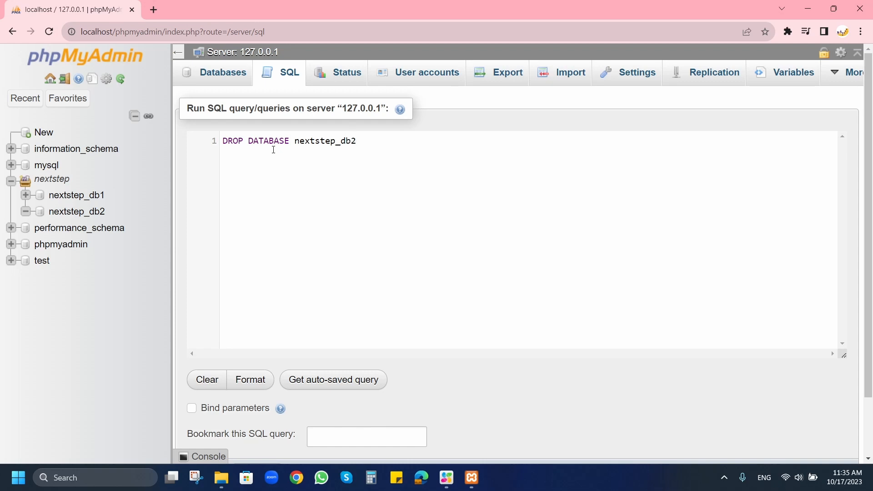
text(;)
scroll(633, 286, down, 2)
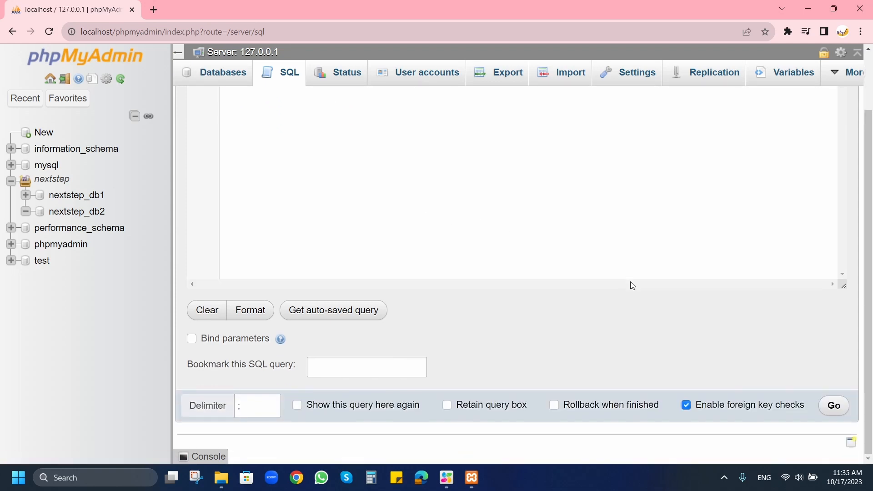
click(834, 406)
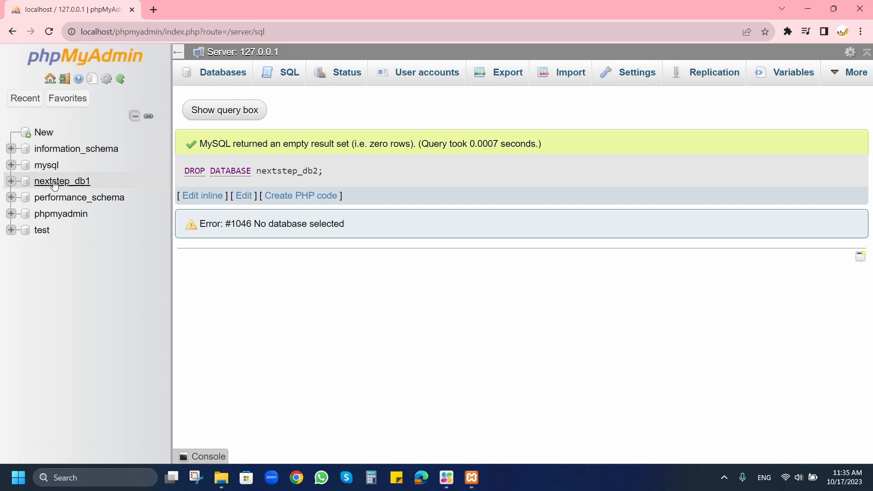
click(71, 181)
click(606, 73)
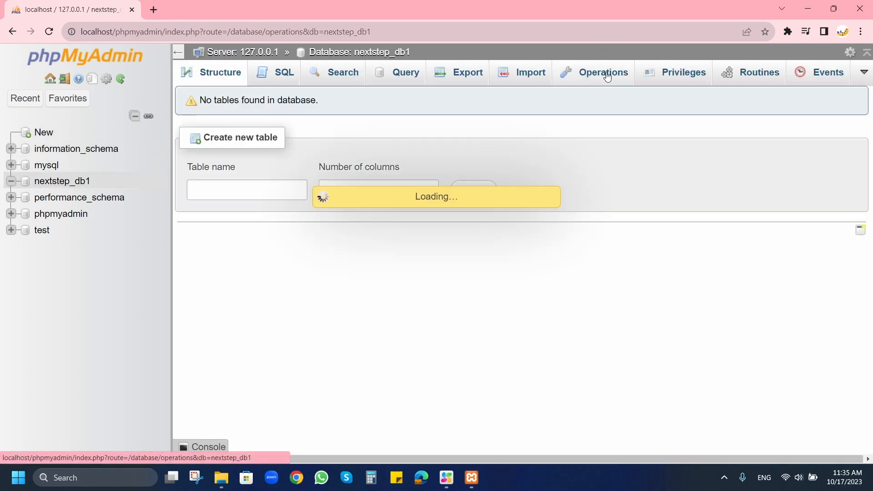
scroll(411, 260, down, 7)
scroll(384, 197, up, 2)
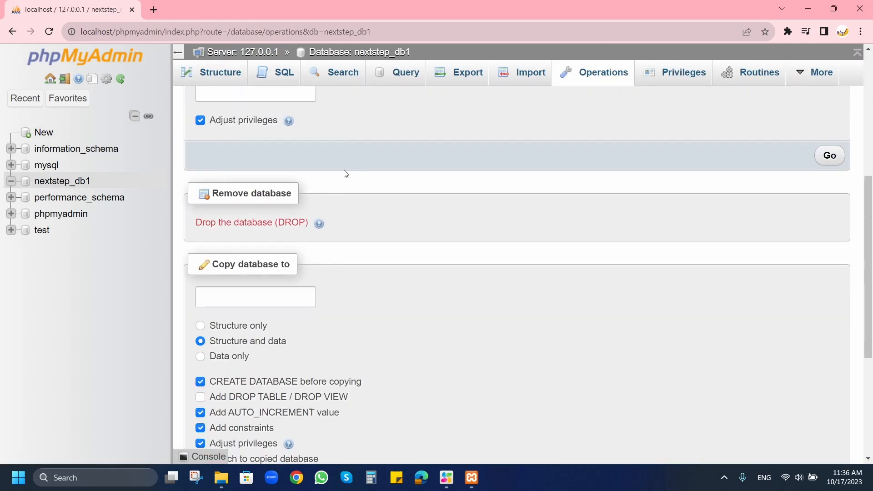
click(280, 75)
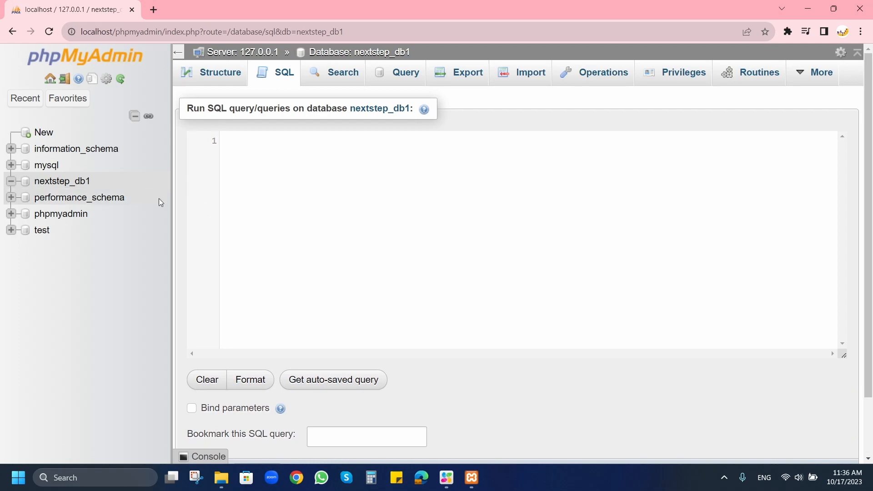
Step: Try to rename the nextstep_db1 database to NextStep_Lab with the Adjust privileges option enabled
click(82, 184)
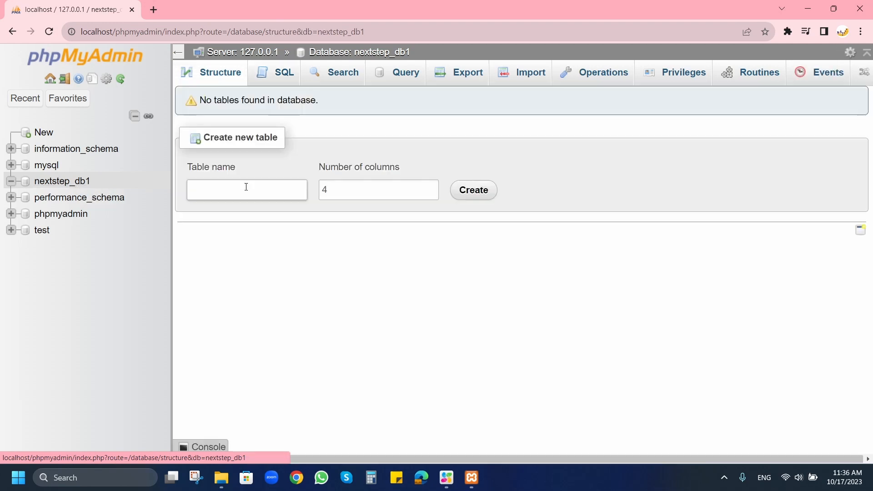
click(587, 78)
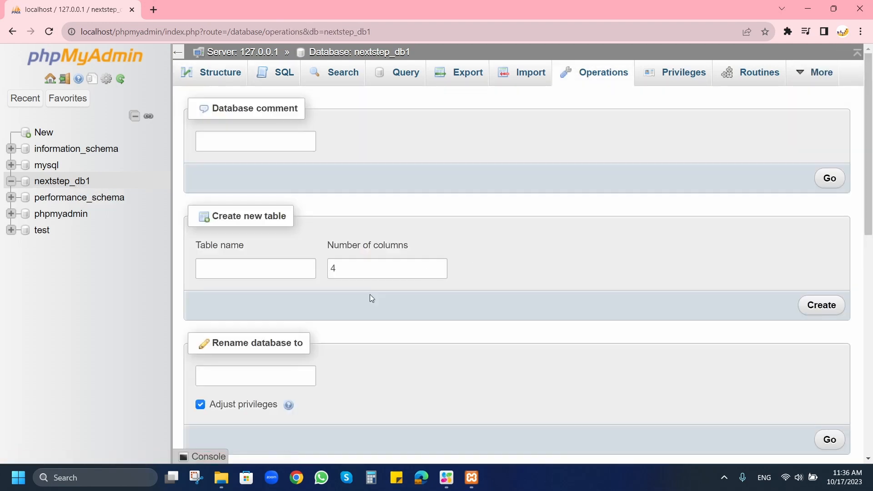
scroll(370, 294, down, 4)
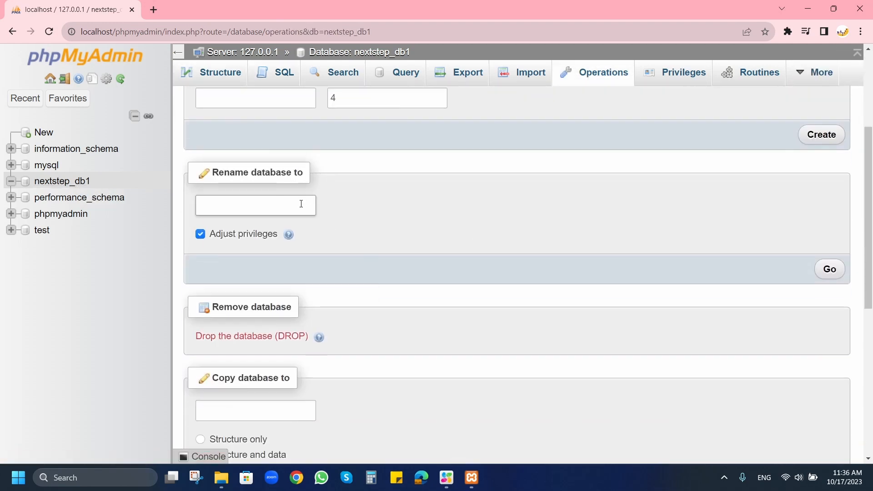
click(284, 206)
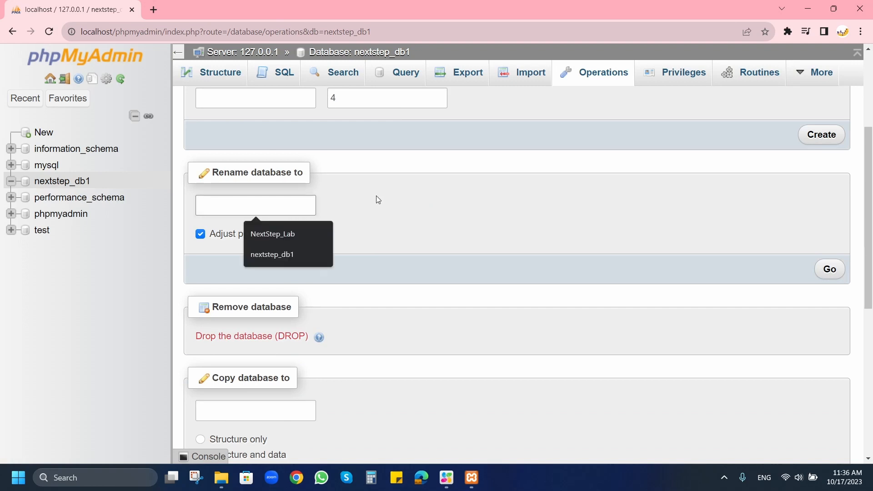
text(nextstep)
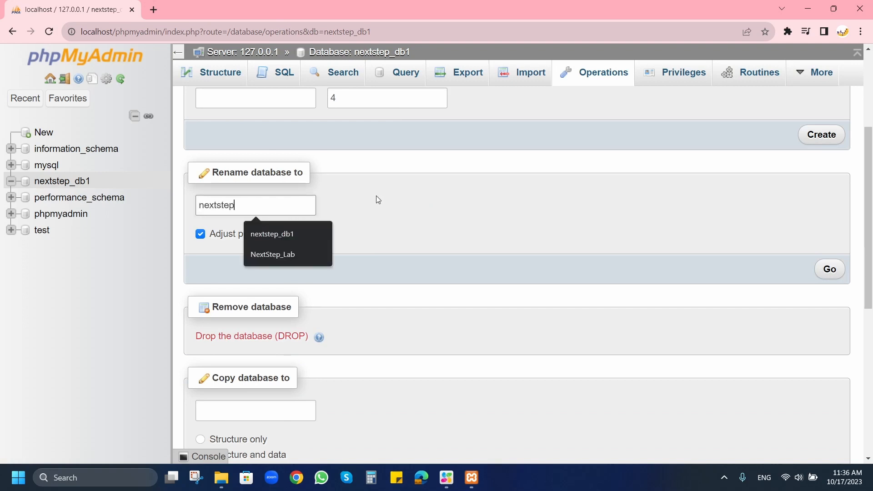
text(_lab)
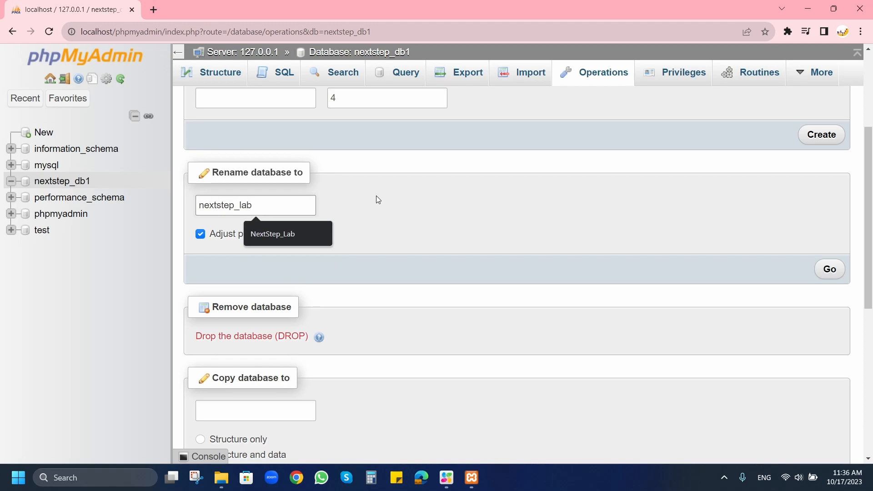
click(282, 234)
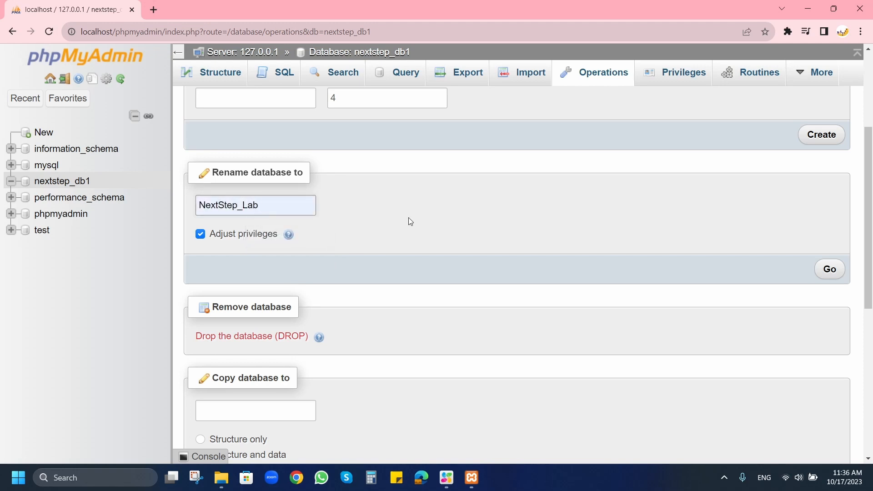
click(830, 269)
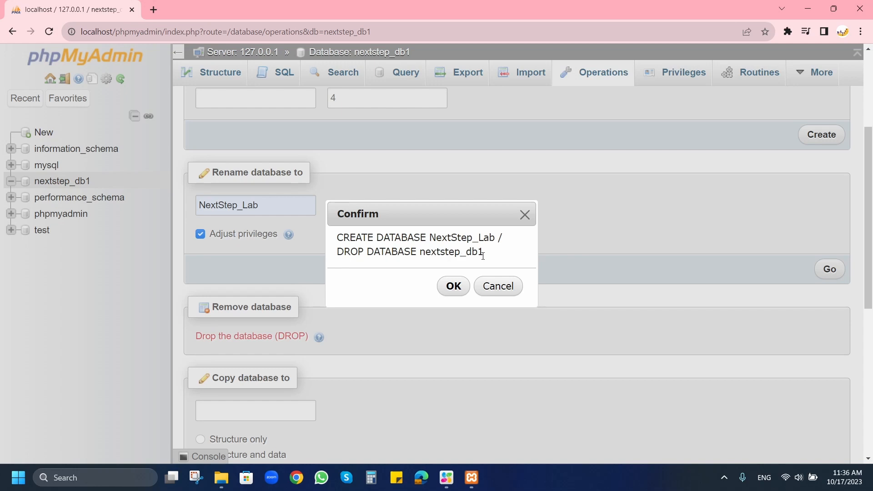
click(453, 287)
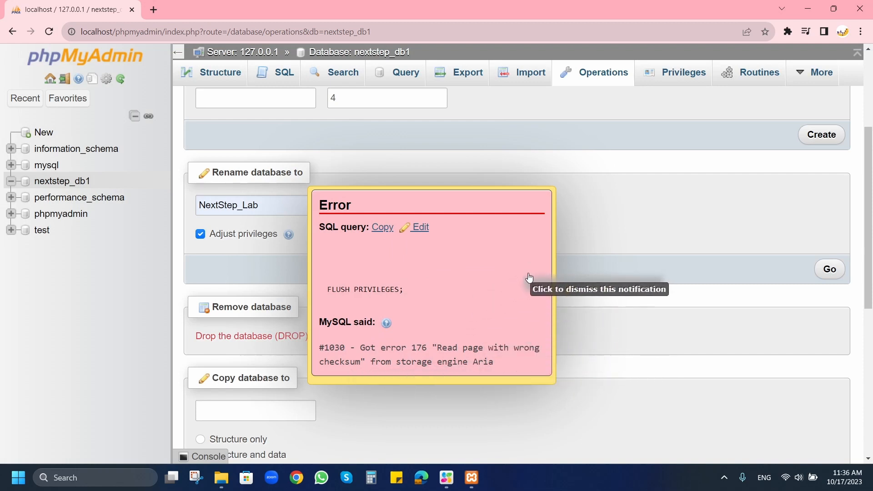
click(479, 279)
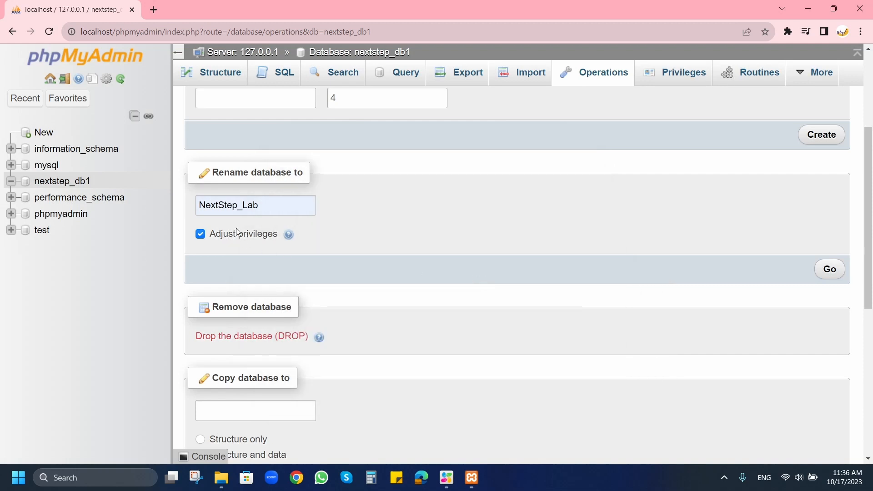
Step: Disable Adjust privileges and rename nextstep_db1 to NextStep_Lab, confirming the operation
click(201, 235)
click(822, 268)
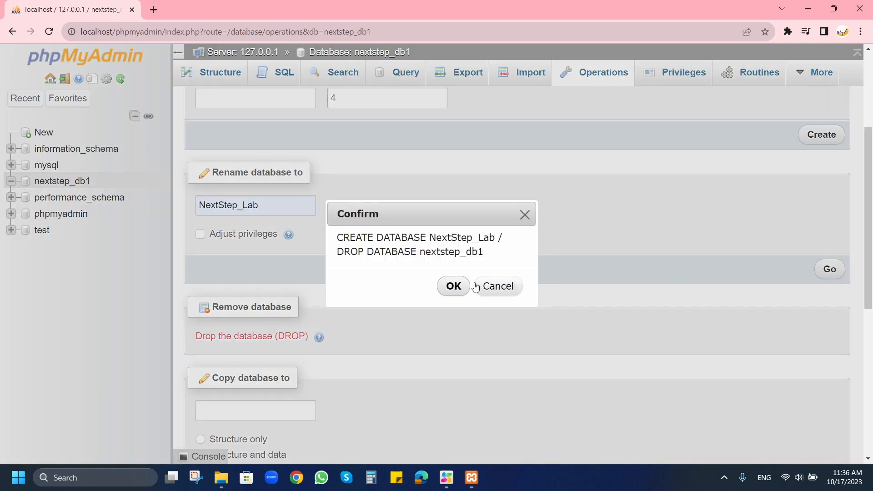
click(454, 287)
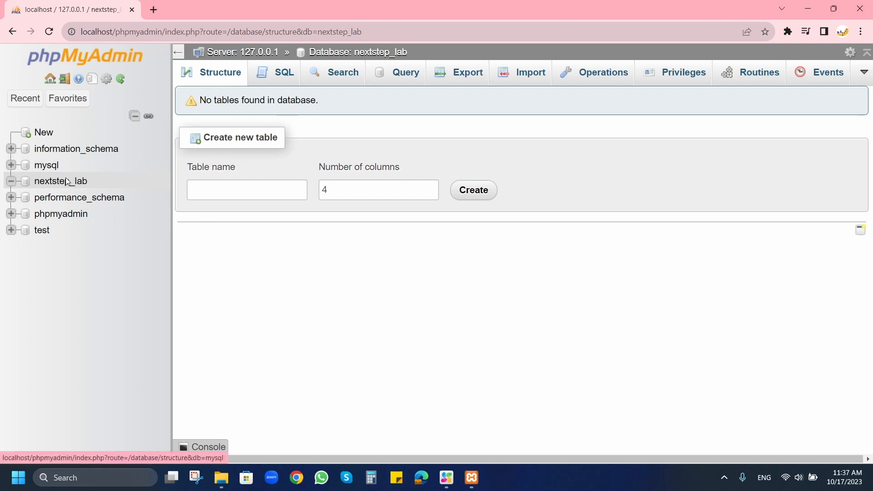
Step: Write the statement CREATE DATABASE NextStep_MySQL; as the first line of an SQL query on the nextstep_lab database
click(275, 78)
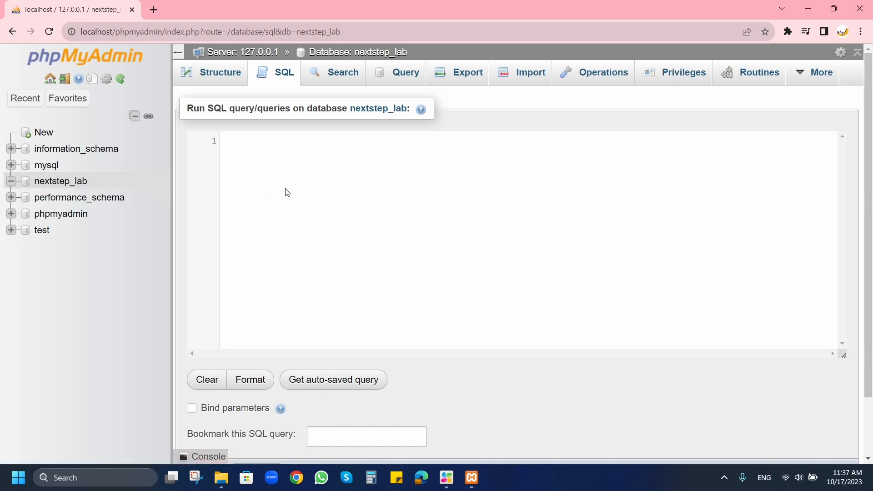
text(CReate)
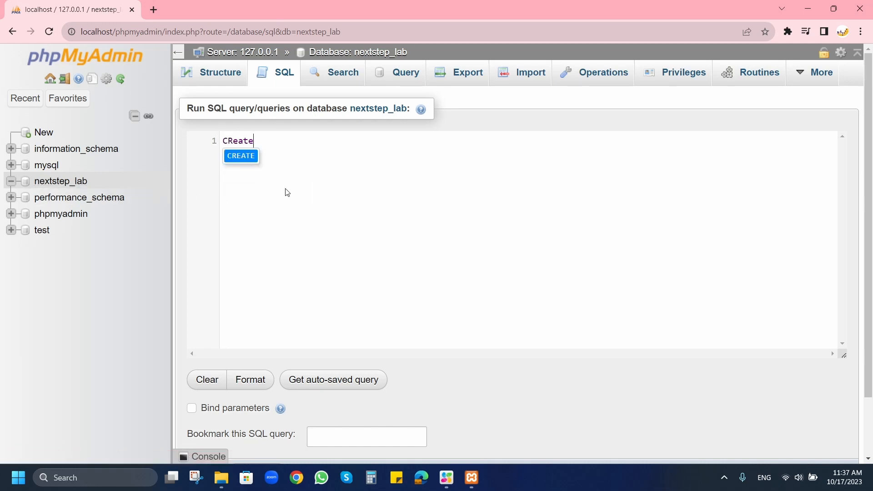
key(Return)
text(data)
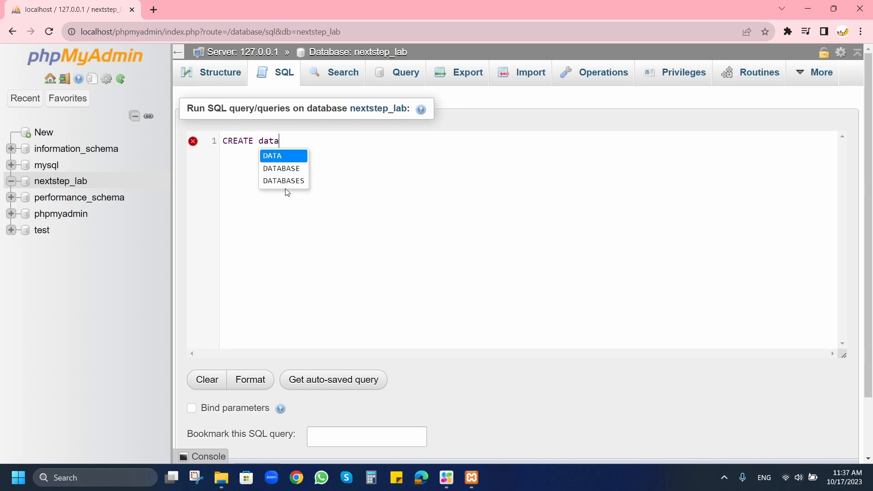
key(Down)
key(Return)
text(Ne)
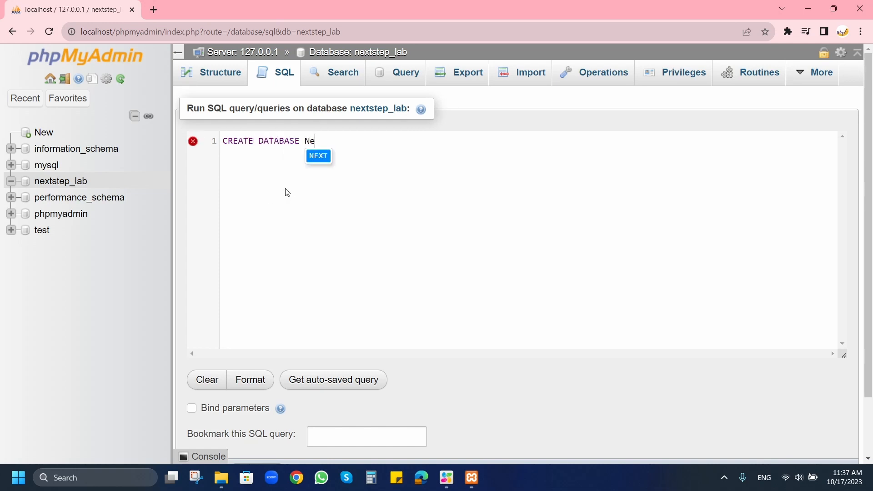
text(xtStep)
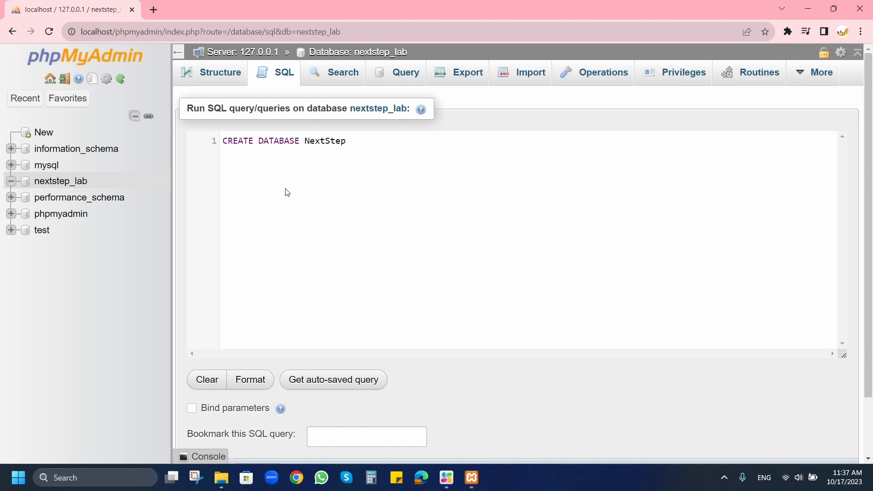
text(_MySQL;)
key(Return)
Step: Add DROP DATABASE nextstep_lab; as the second line of the query and run both statements
text(Dr)
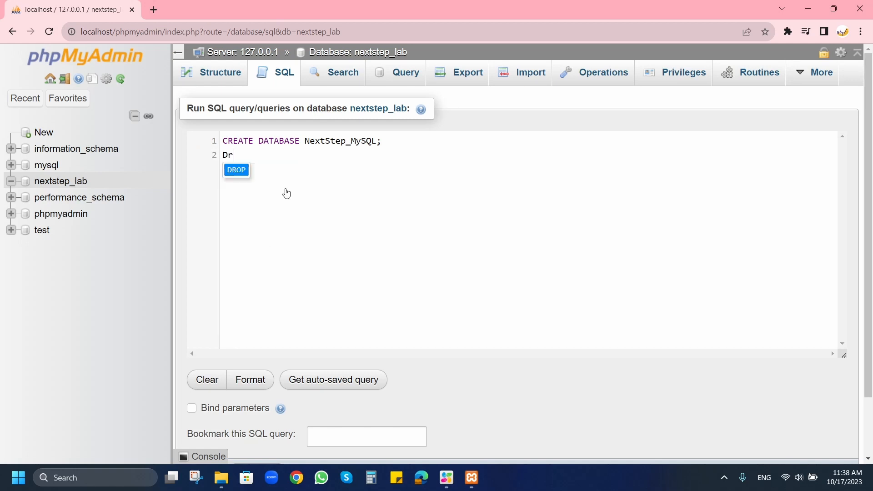
text(op)
key(Return)
text(Da)
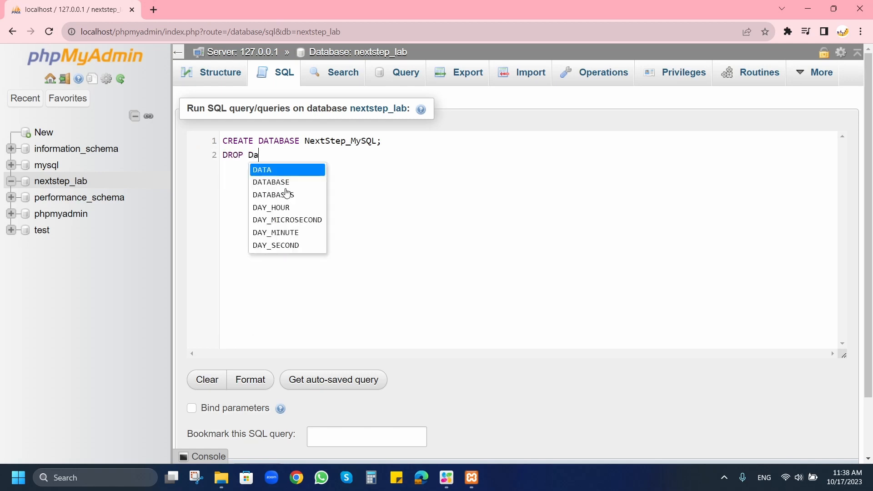
text(tabase)
key(Return)
text(N)
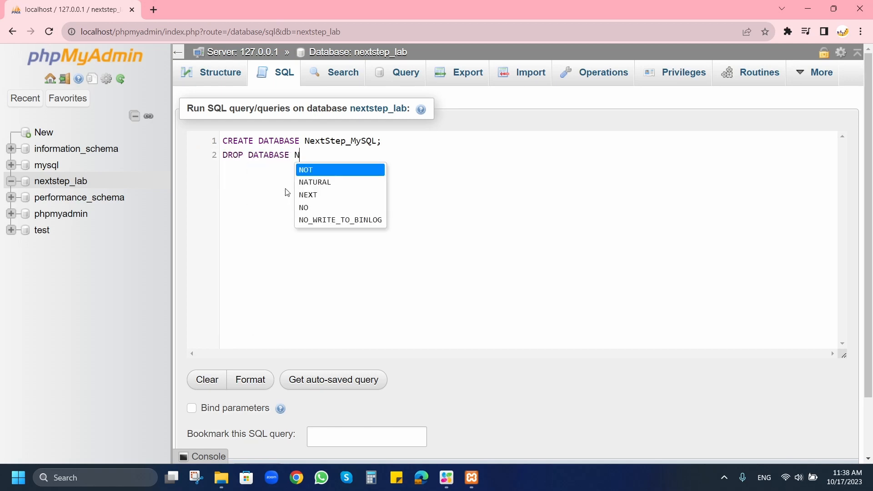
text(ext)
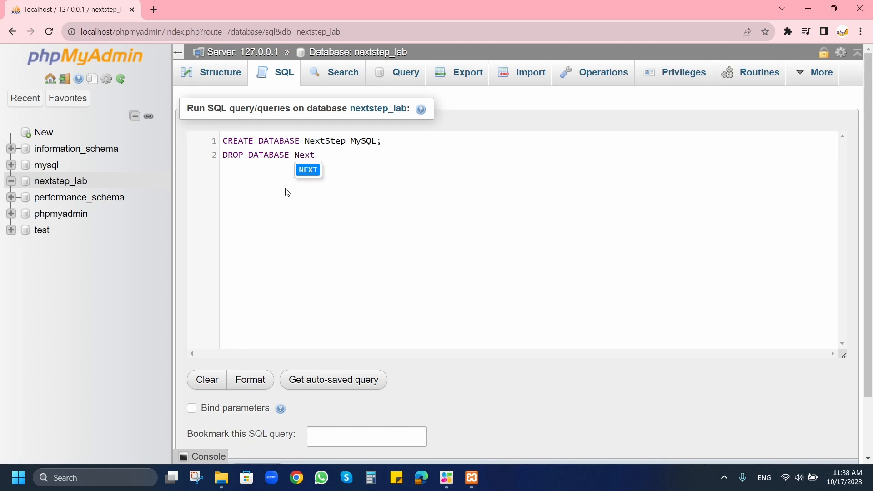
key(BackSpace)
key(BackSpace)
key(BackSpace)
key(BackSpace)
text(nextste)
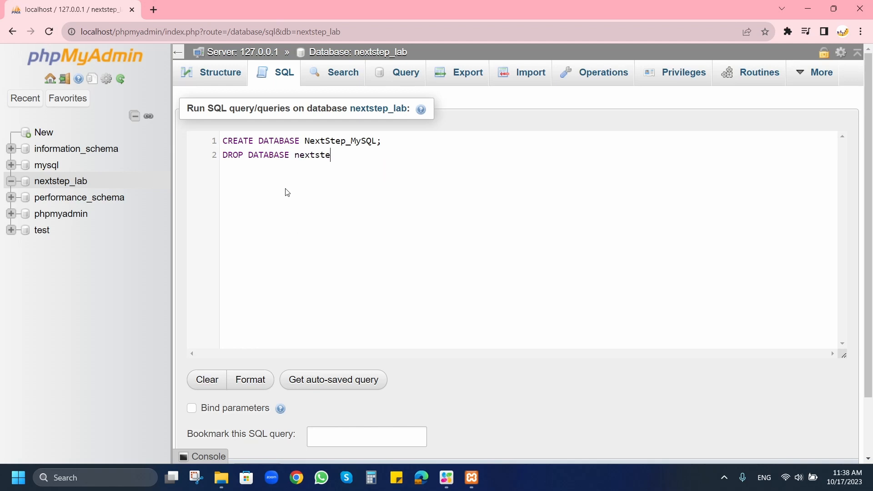
text(p_lab;)
scroll(576, 263, down, 2)
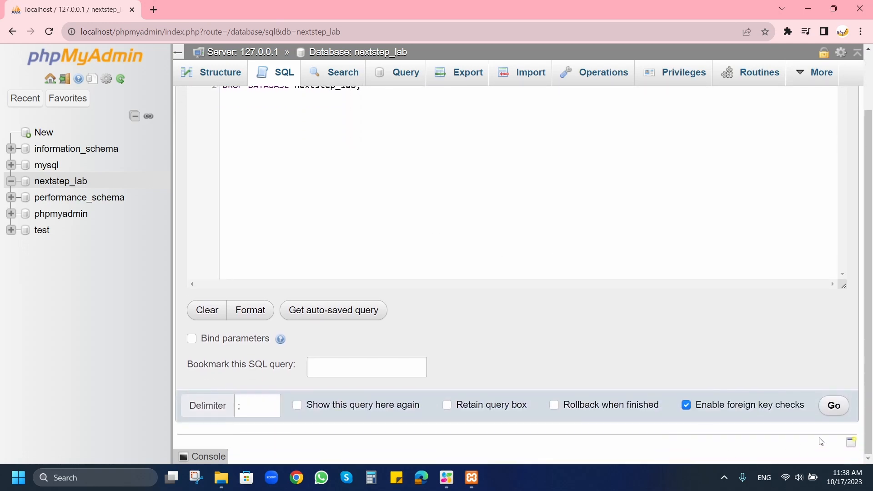
click(833, 406)
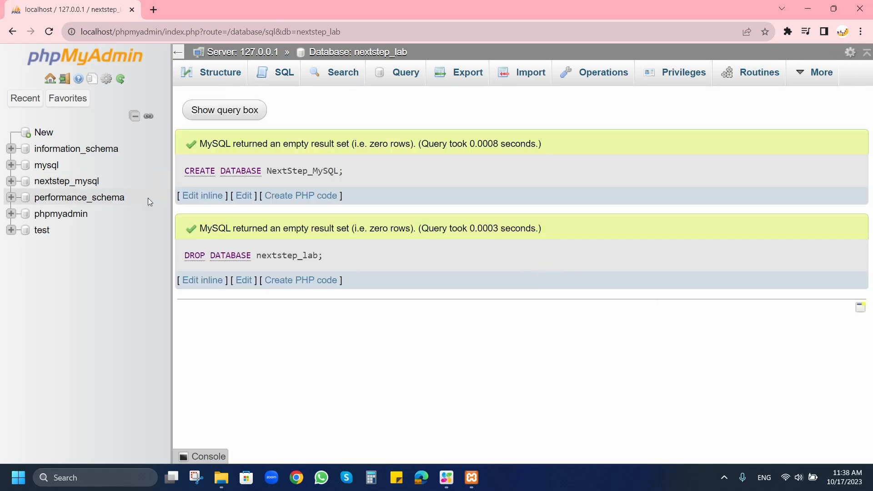